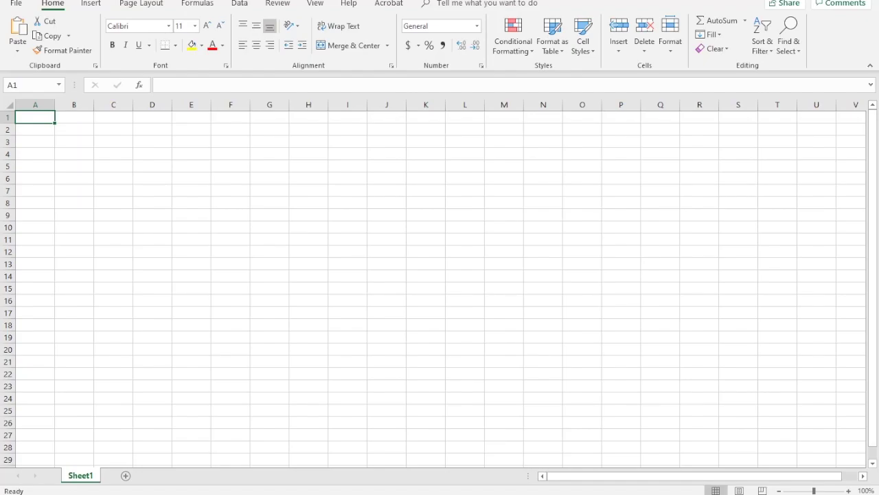
Step: Enter the headers Concentration in A1 and Absorbance in B1, and widen columns A and B to fit them
type("Concentration")
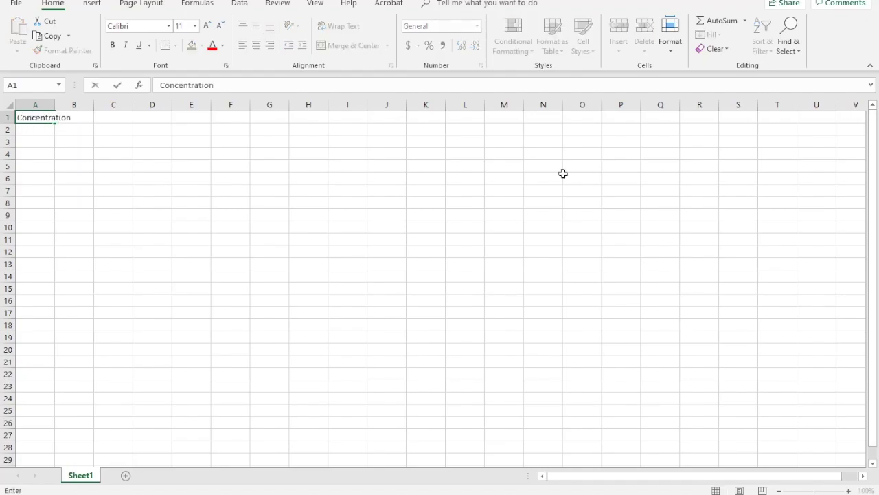
key("Return")
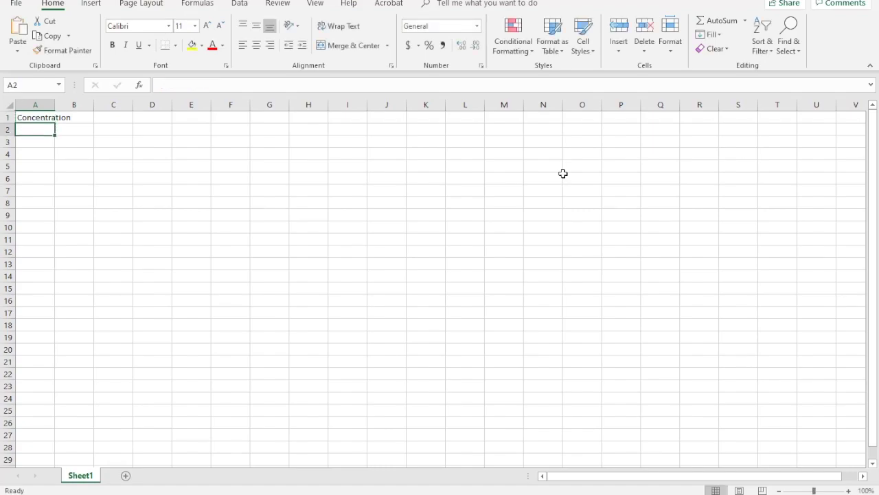
left_click_drag(56, 107, 83, 107)
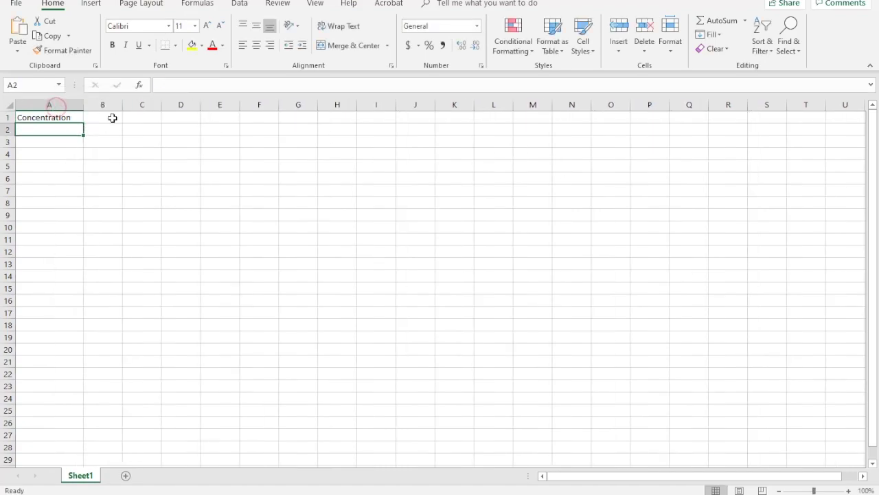
left_click(112, 118)
type("Absorba")
key("Return")
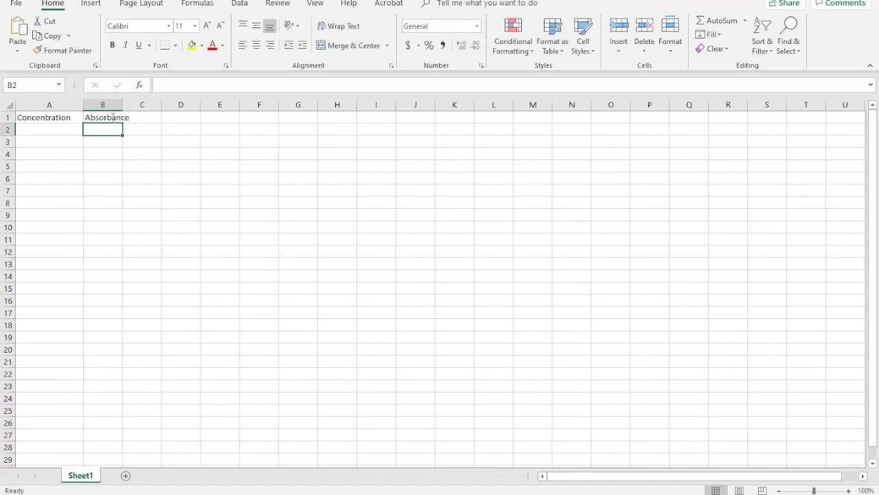
left_click_drag(122, 106, 136, 106)
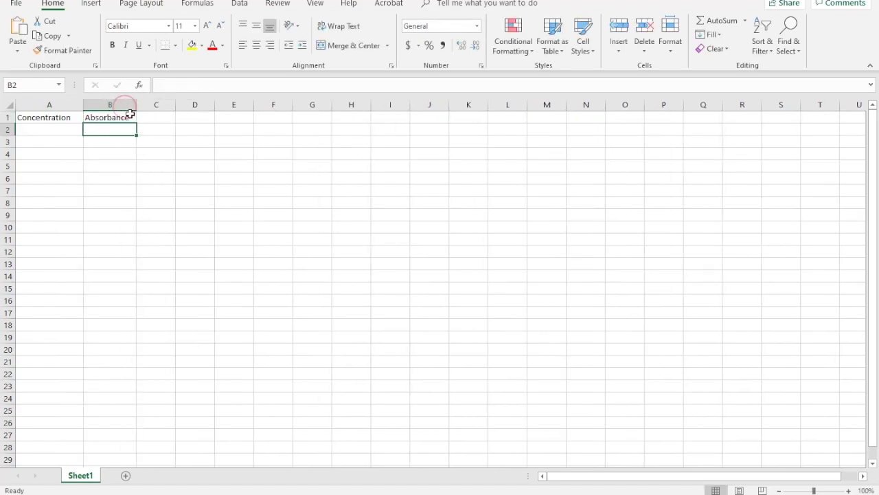
Step: Fill A2:A7 of the Concentration column with the values 0, 1, 2, 3, 4 and 5
left_click(44, 129)
type("0")
key("Return")
type("1")
key("Return")
type("2")
key("Return")
type("3")
key("Return")
type("4")
key("Return")
type("5")
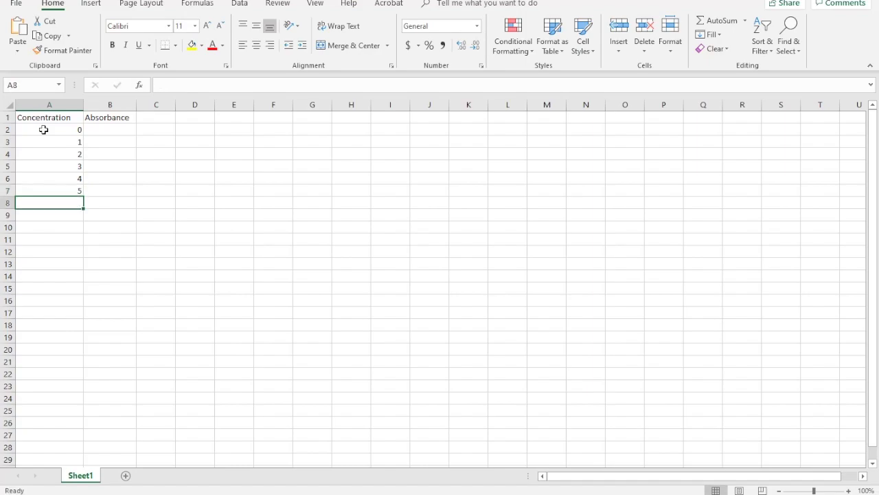
Step: Fill B2:B7 of the Absorbance column with the values 0, 0.21, 0.38, 0.55, 0.79 and 0.92
key("Right")
key("Up")
key("Up")
key("Up")
key("Up")
key("Up")
key("Up")
key("Up")
key("Down")
type("0")
key("Return")
type(".21")
key("Return")
type(".")
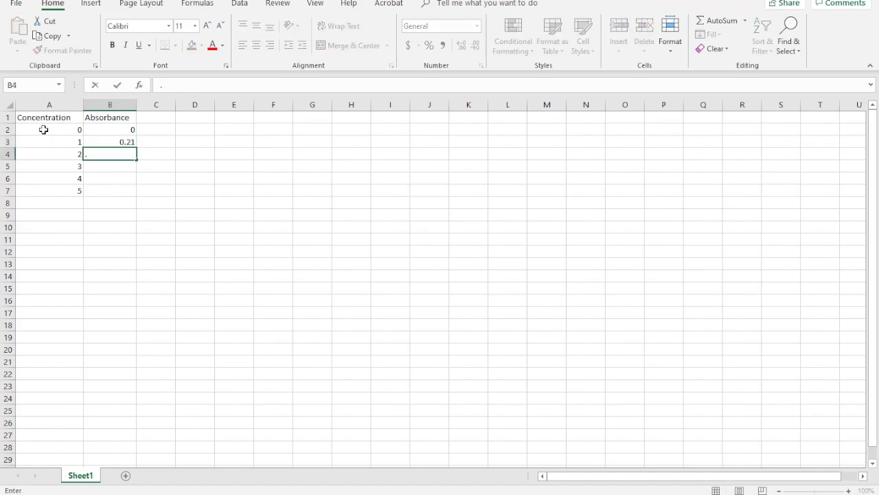
key("Return")
type(".")
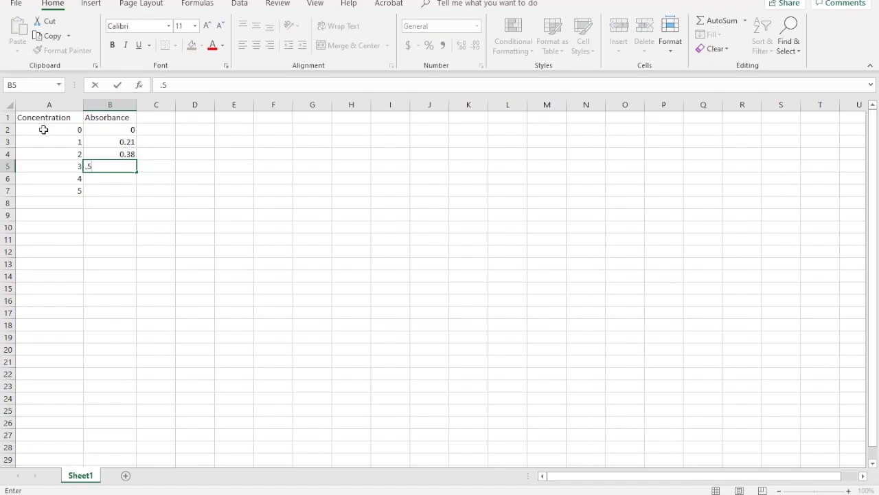
type("55")
key("Return")
type(".79")
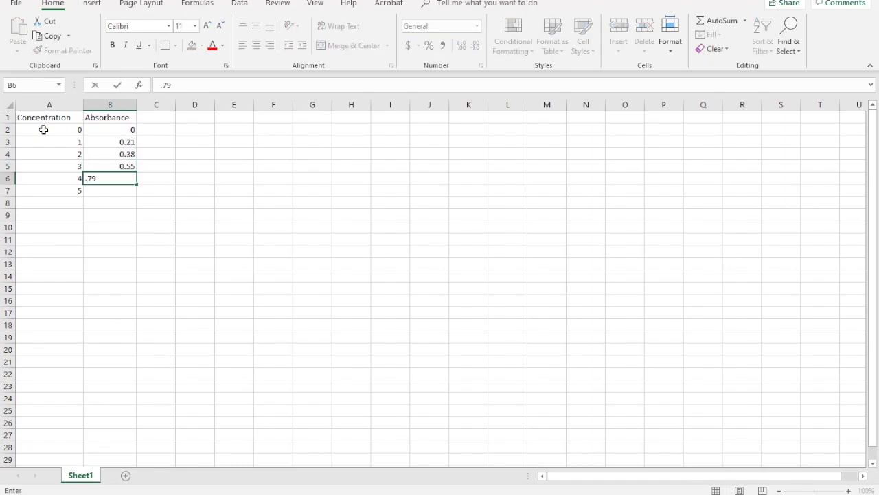
key("Return")
type(".92")
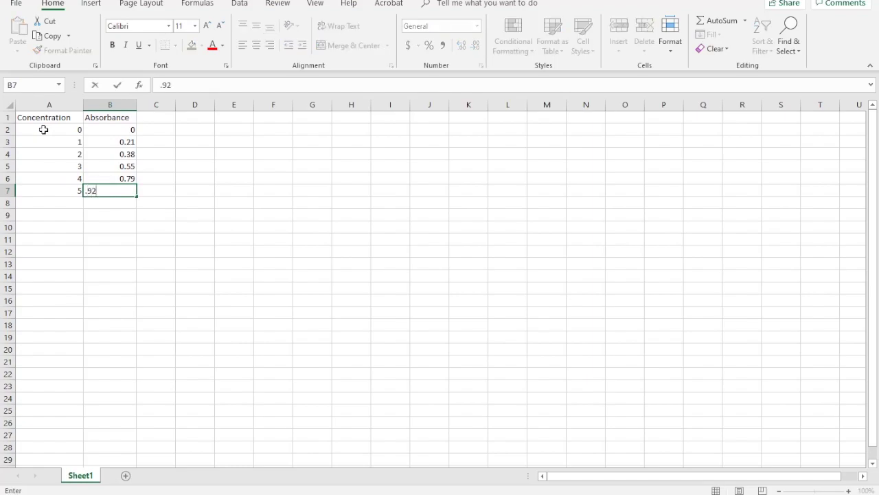
key("Return")
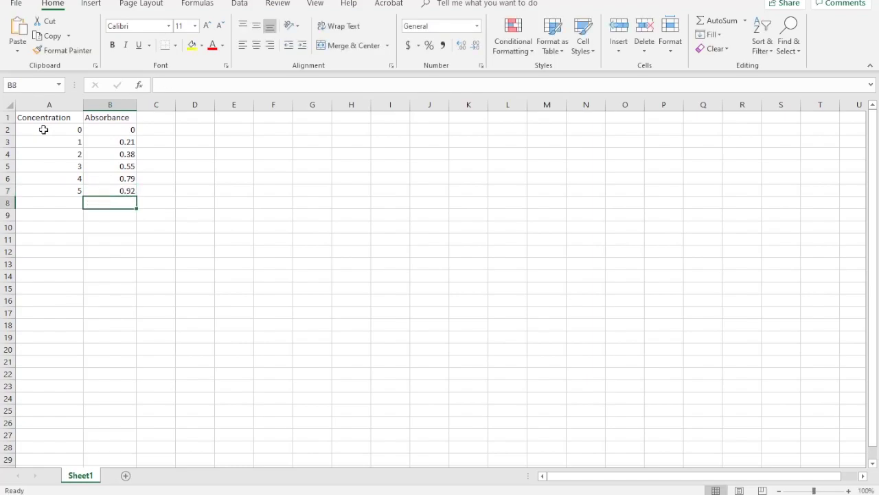
Step: Center the headers and values in A1:B7 horizontally
left_click_drag(44, 118, 107, 195)
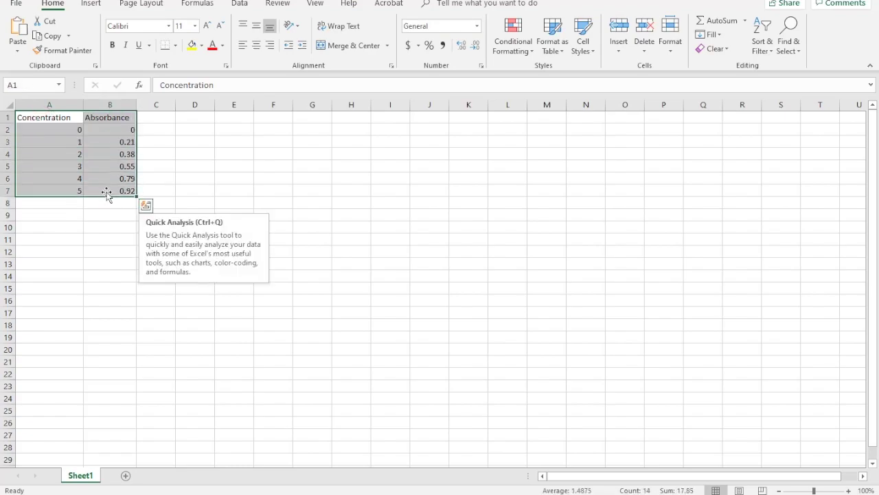
left_click(256, 45)
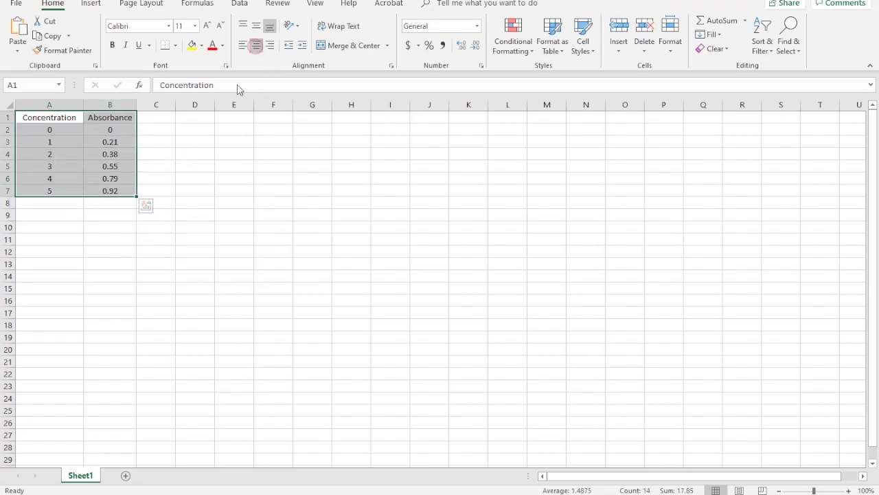
left_click(197, 188)
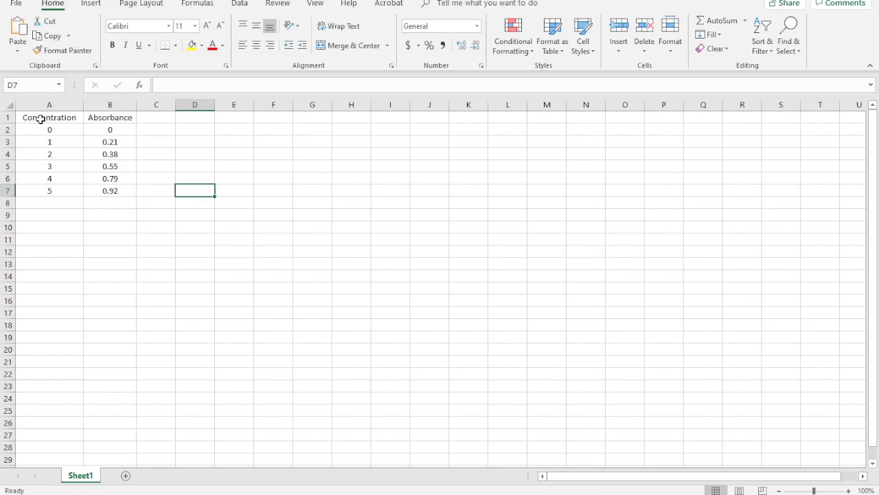
Step: Insert a markers-only scatter chart from the data in A1:B7
left_click_drag(34, 118, 103, 192)
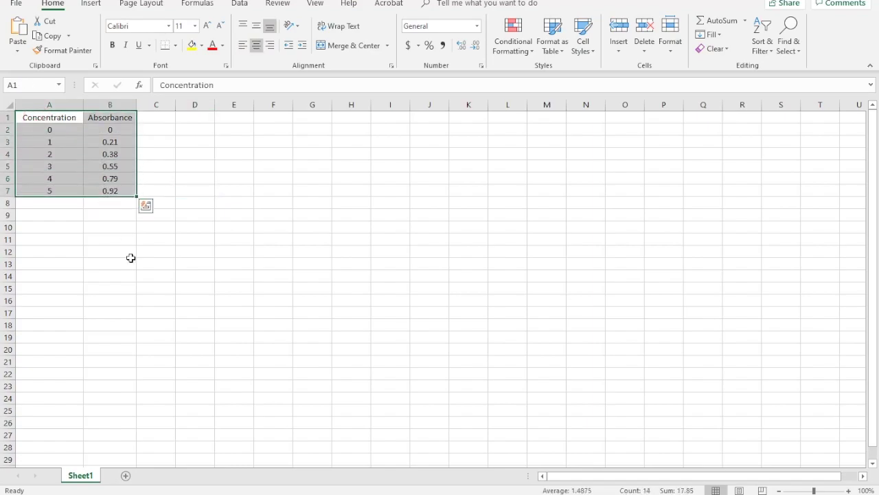
left_click(90, 6)
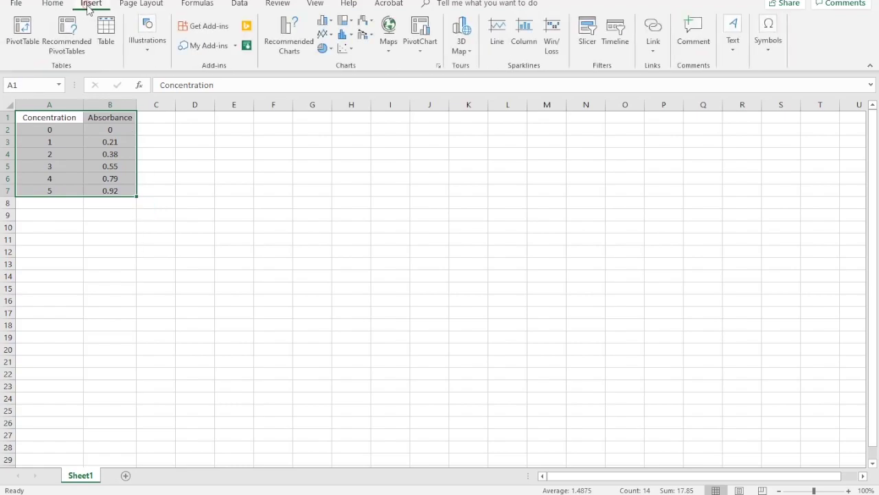
left_click(352, 50)
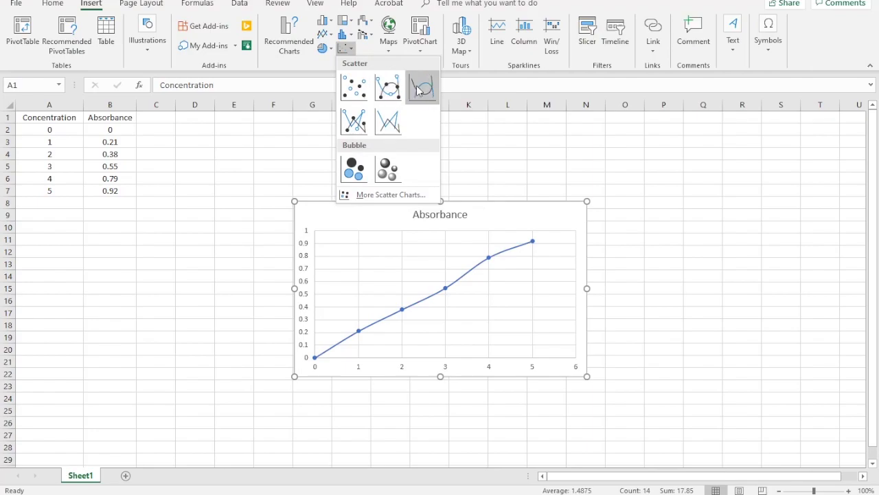
left_click(358, 88)
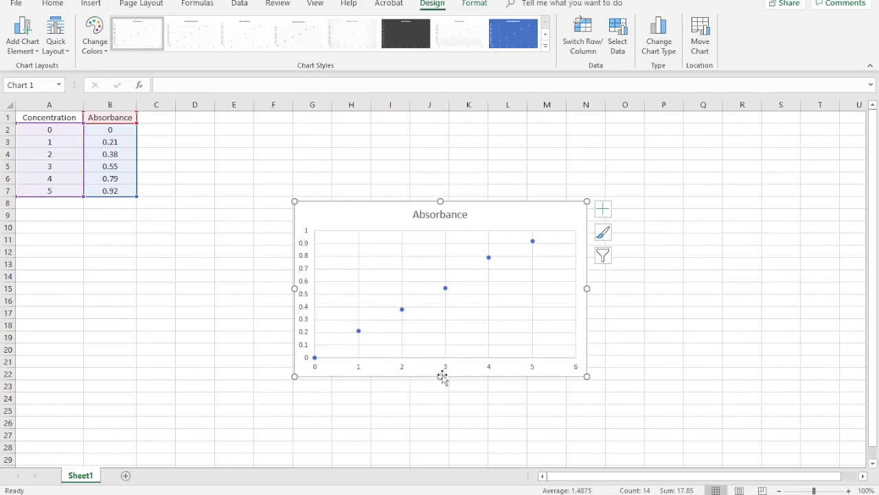
Step: Add primary horizontal and primary vertical axis titles to the scatter chart
left_click(27, 55)
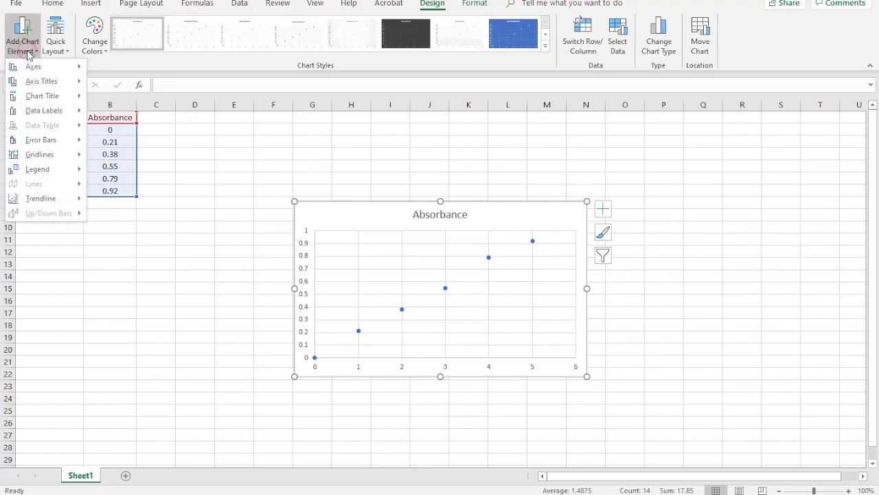
mouse_move(32, 83)
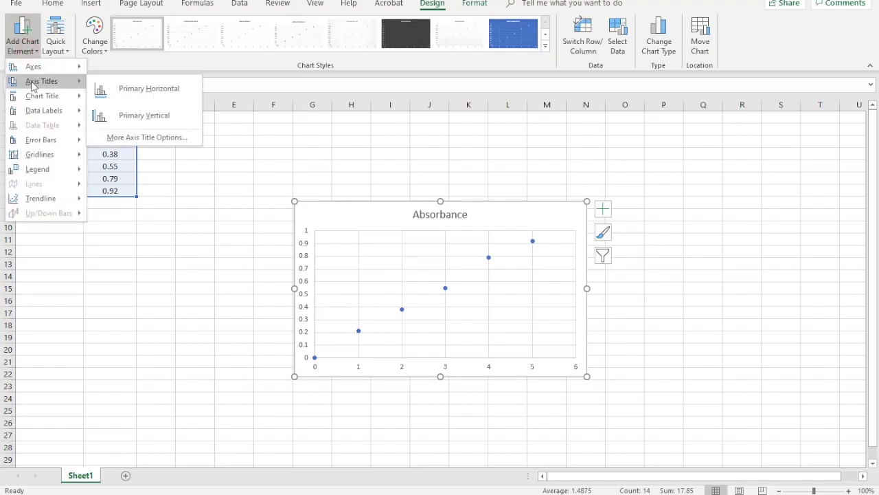
left_click(131, 87)
left_click(20, 45)
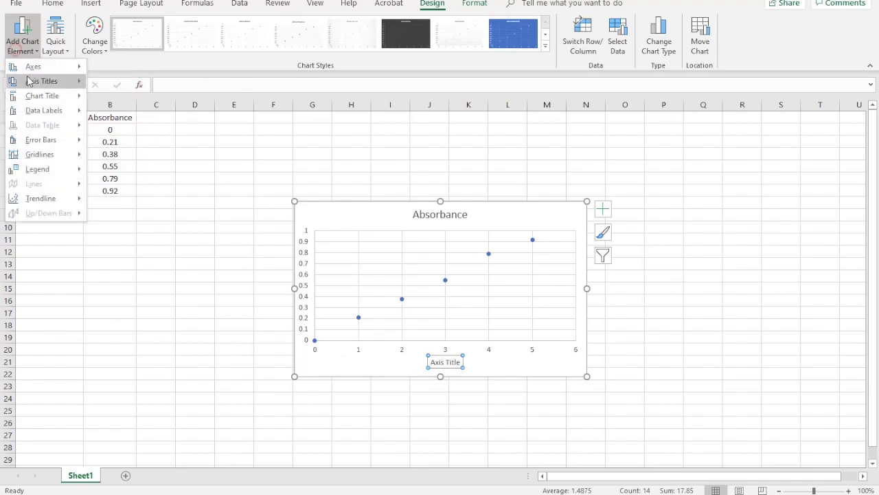
mouse_move(34, 81)
left_click(139, 113)
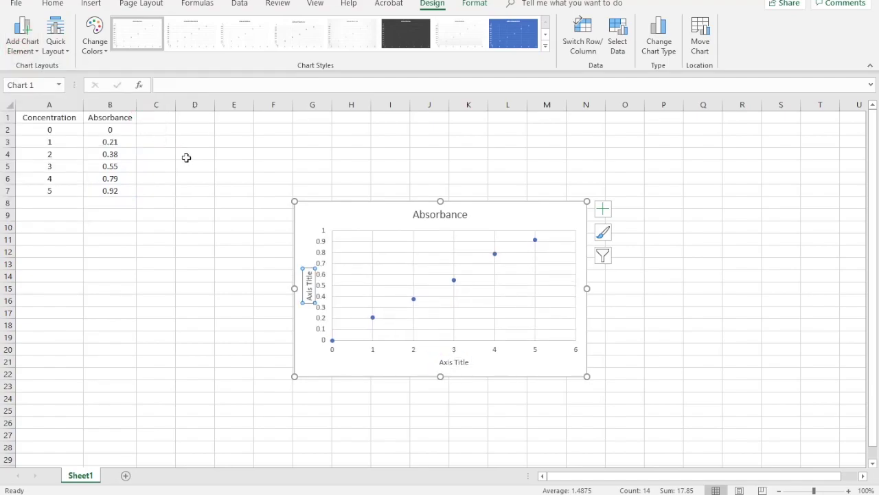
Step: Change the chart's horizontal axis title to "Concentration (ppm)"
left_click(454, 361)
double_click(454, 361)
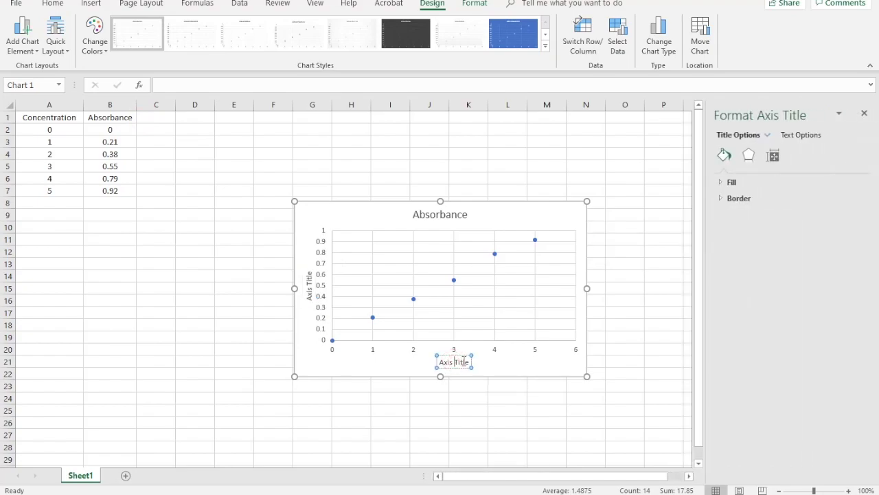
left_click_drag(470, 362, 414, 356)
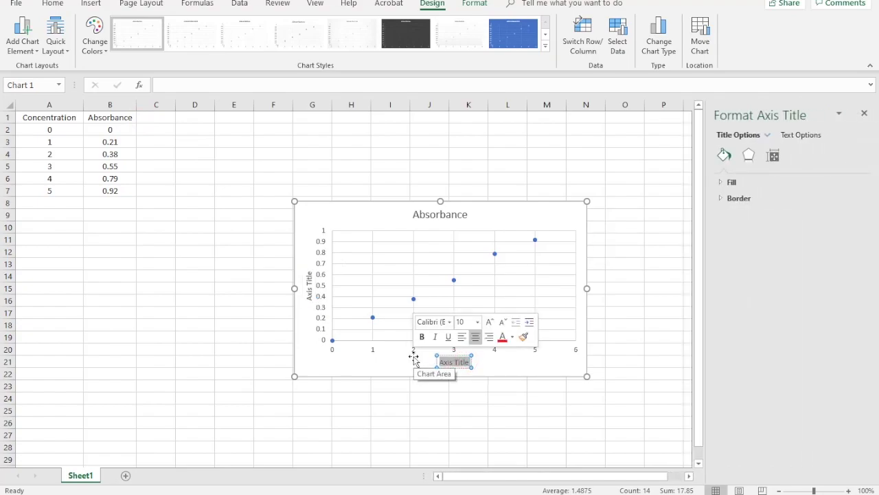
type("C")
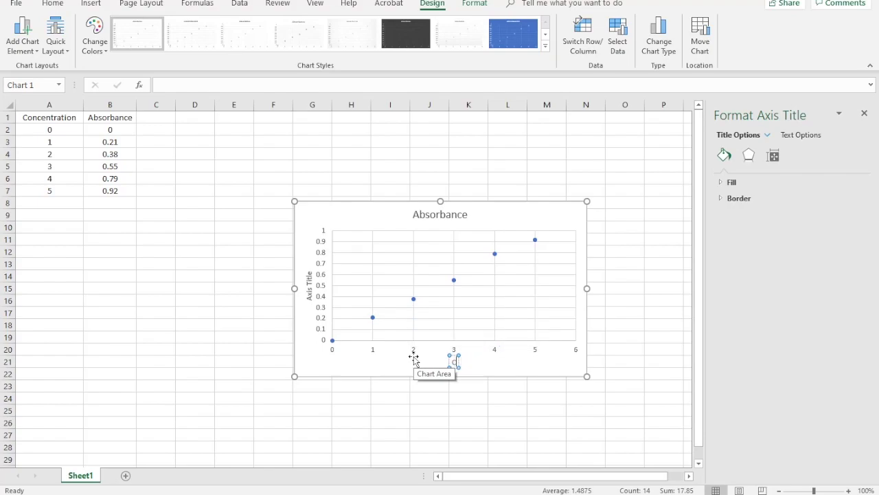
type("oncentration (ppm)")
Step: Change the chart's vertical axis title to "Absorbance (650 nm)"
left_click(308, 288)
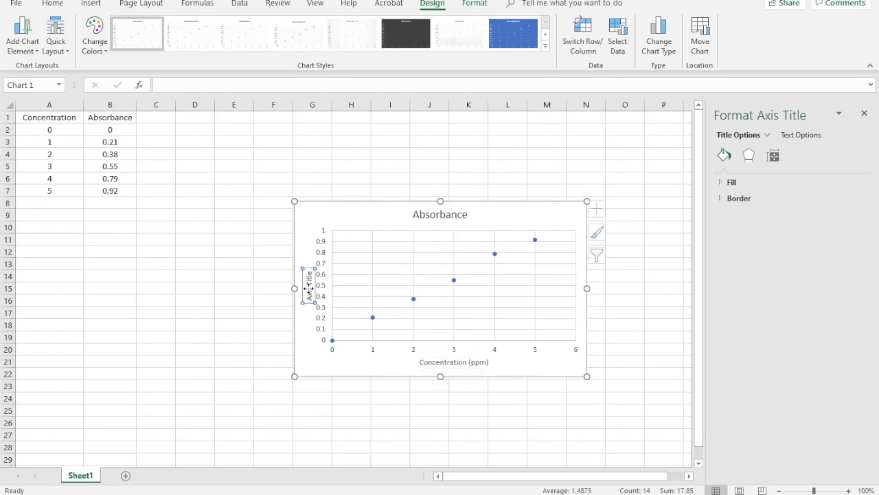
double_click(307, 288)
key("BackSpace")
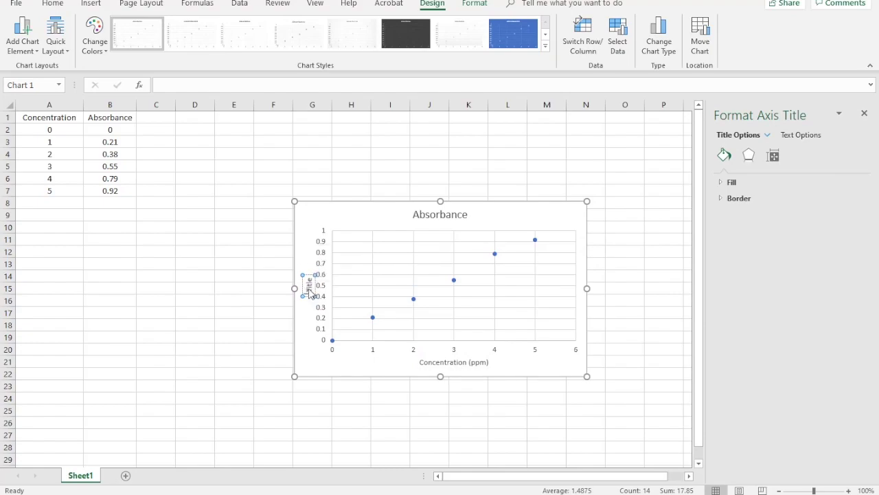
type("Absorbance")
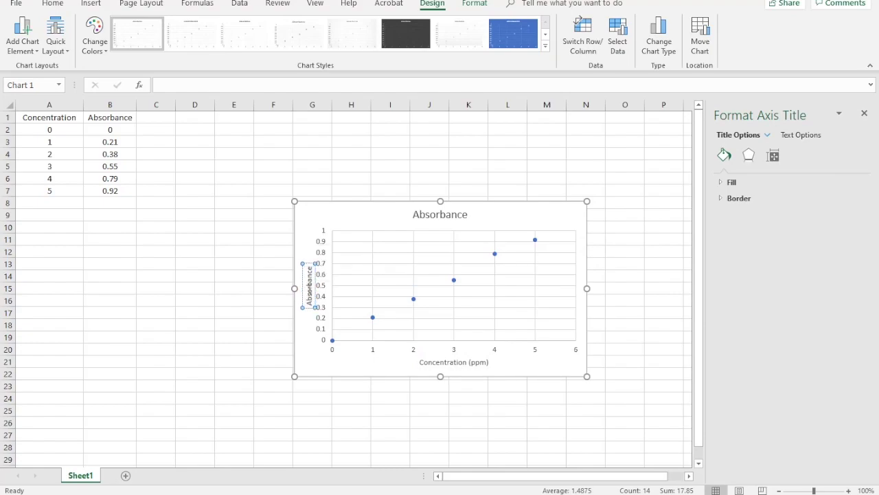
type(" (650 nm)")
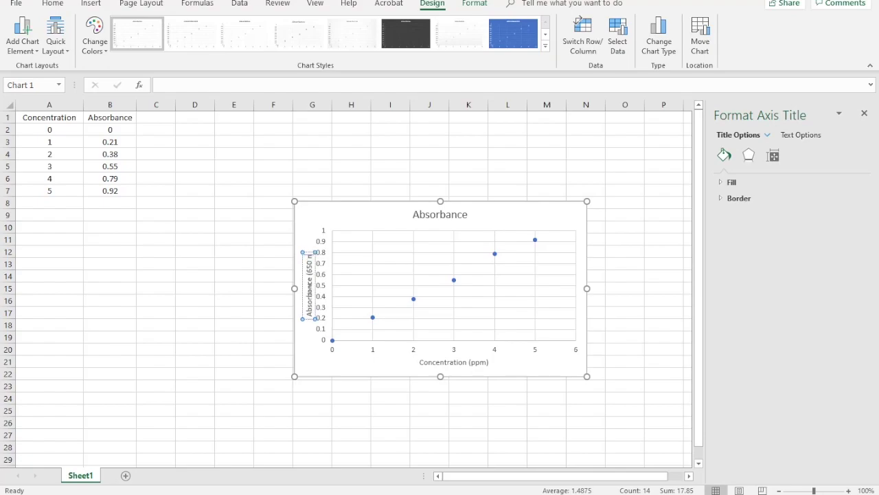
Step: Change the chart title to "Phosphate Concentration vs Absorbance"
left_click(449, 216)
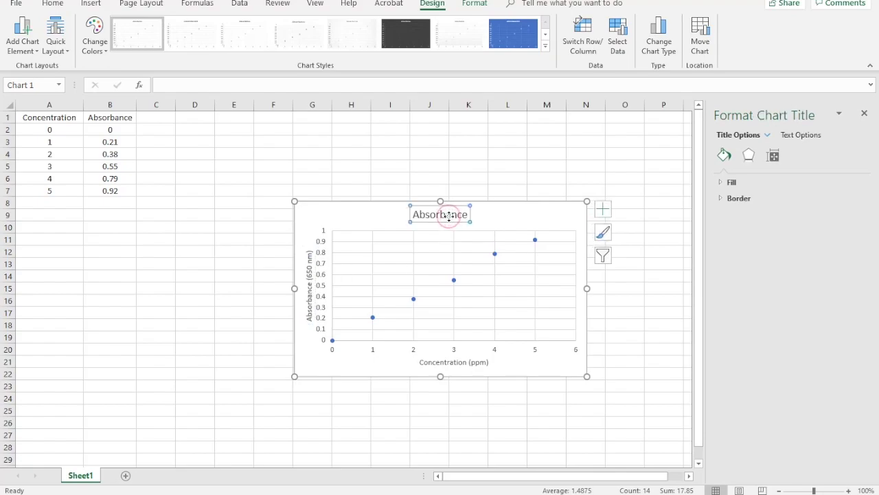
left_click(31, 57)
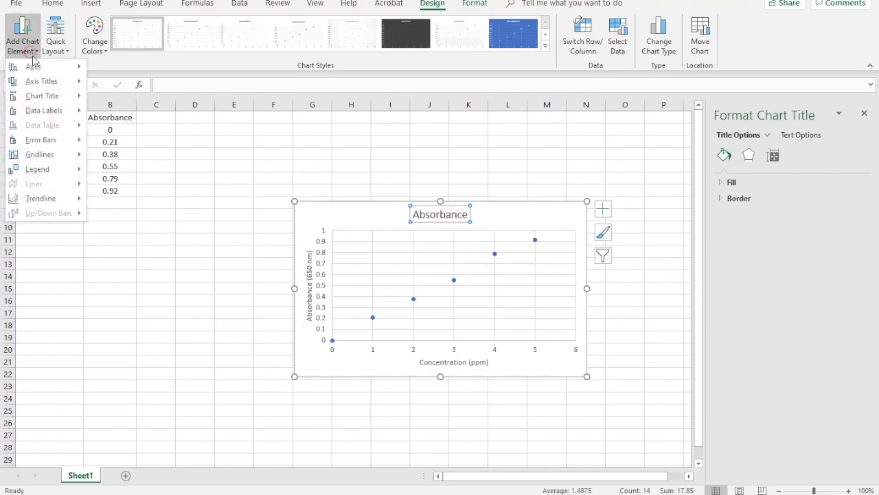
mouse_move(44, 99)
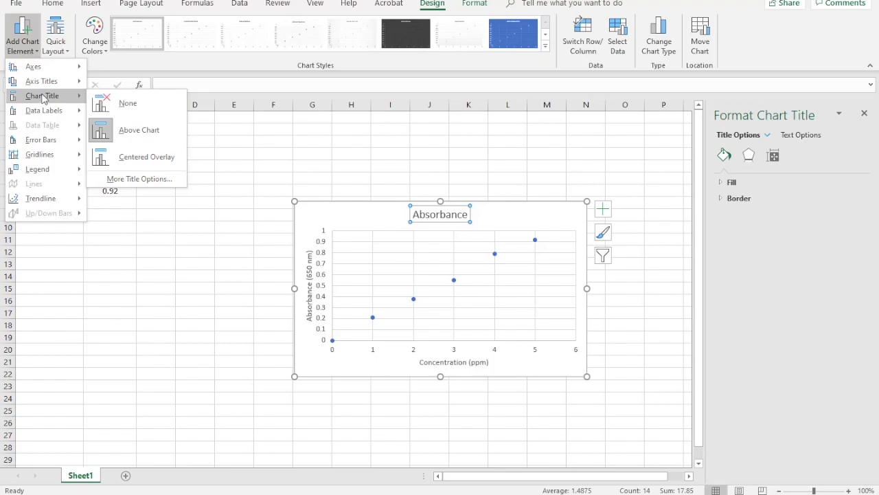
left_click(416, 214)
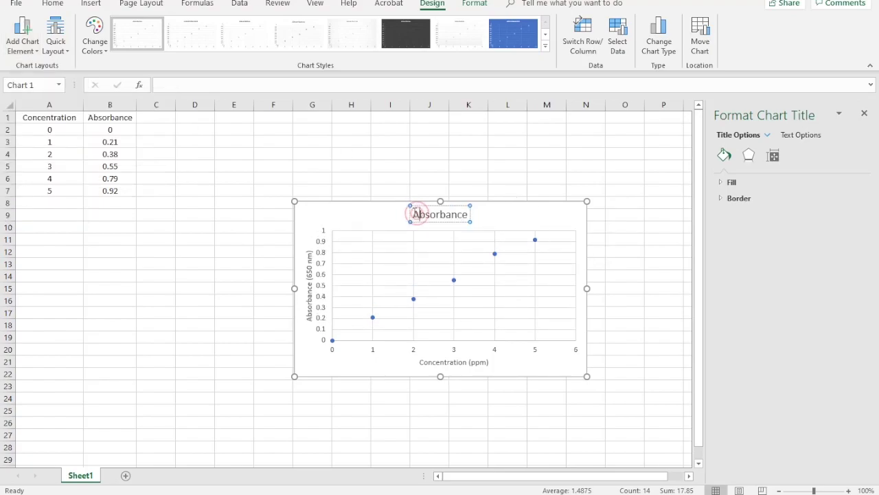
left_click_drag(414, 215, 474, 213)
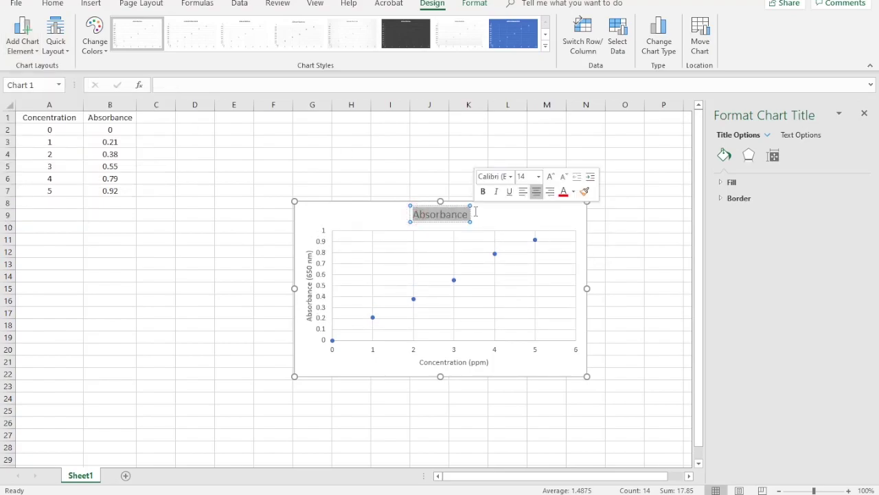
type("Con")
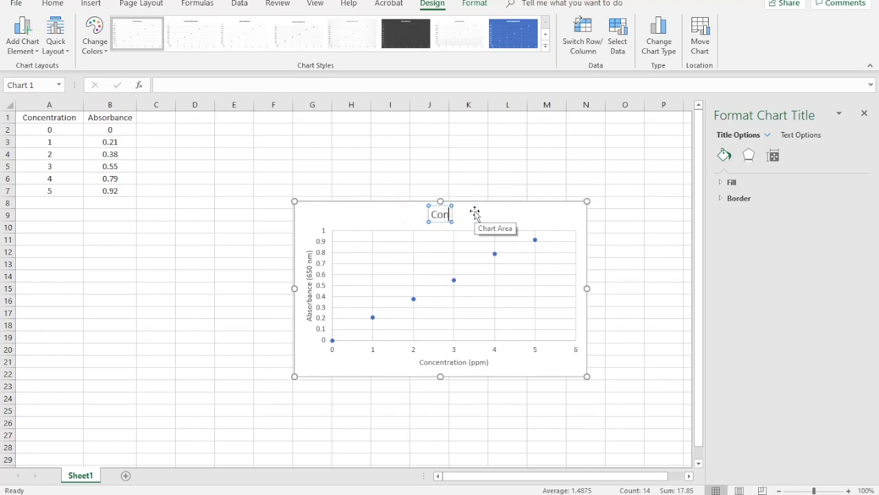
type("centration")
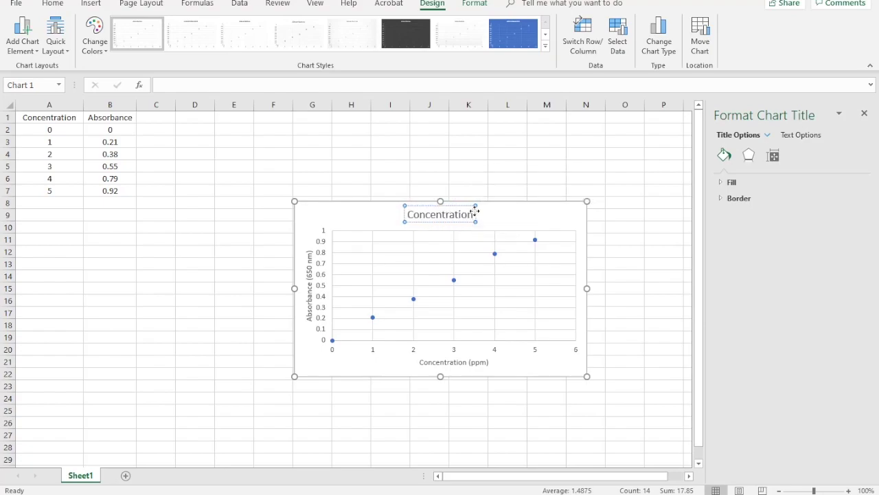
type(" vs Absorbance")
left_click(372, 215)
left_click(372, 215)
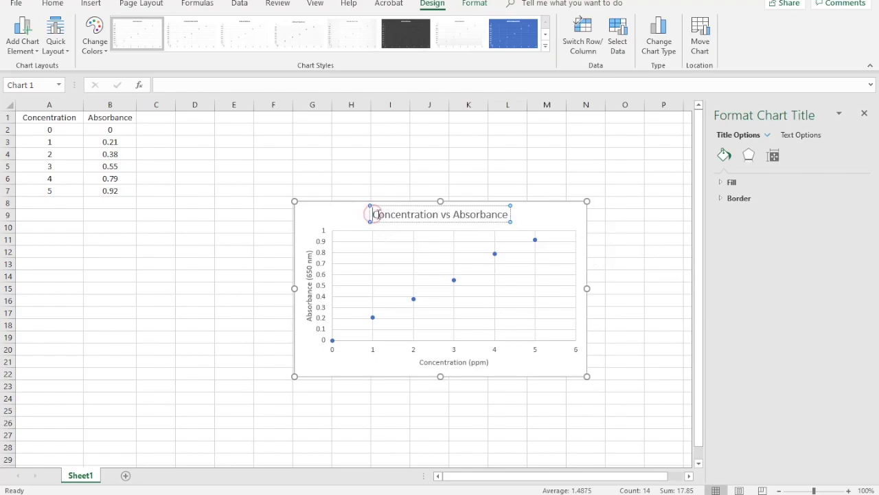
type("Phosphate")
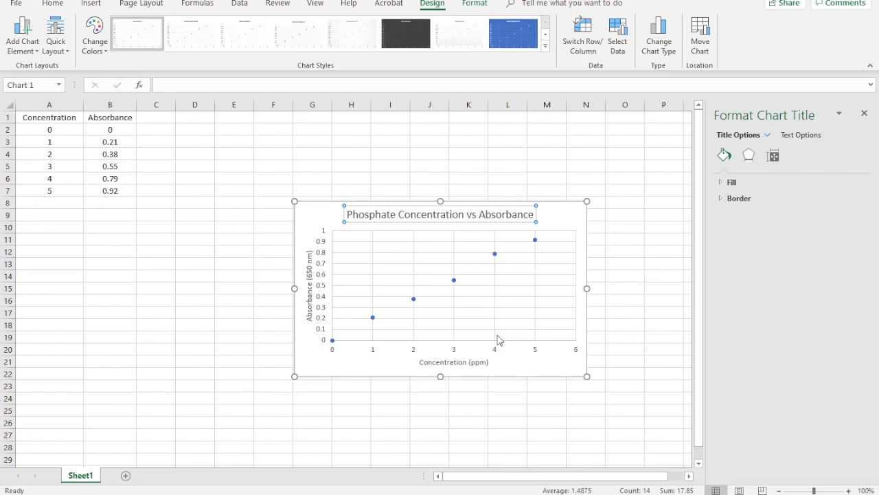
left_click(542, 311)
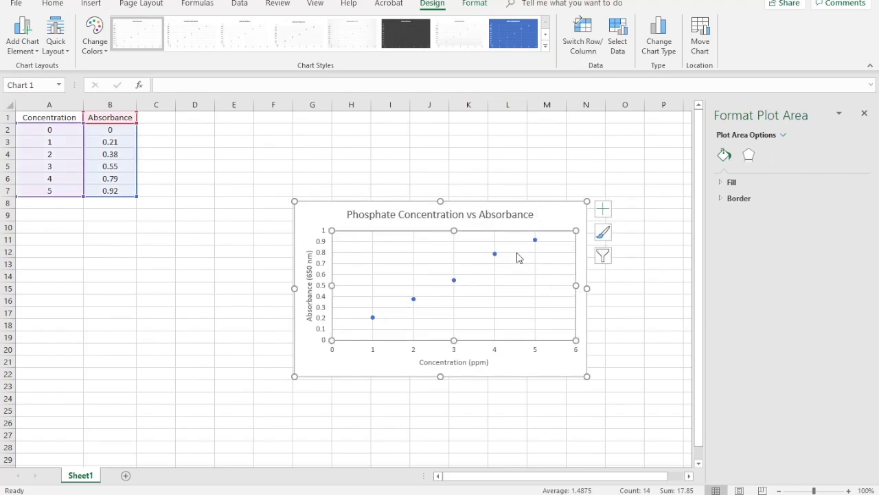
Step: Add a linear trendline to the Absorbance data series in the scatter chart
mouse_move(496, 259)
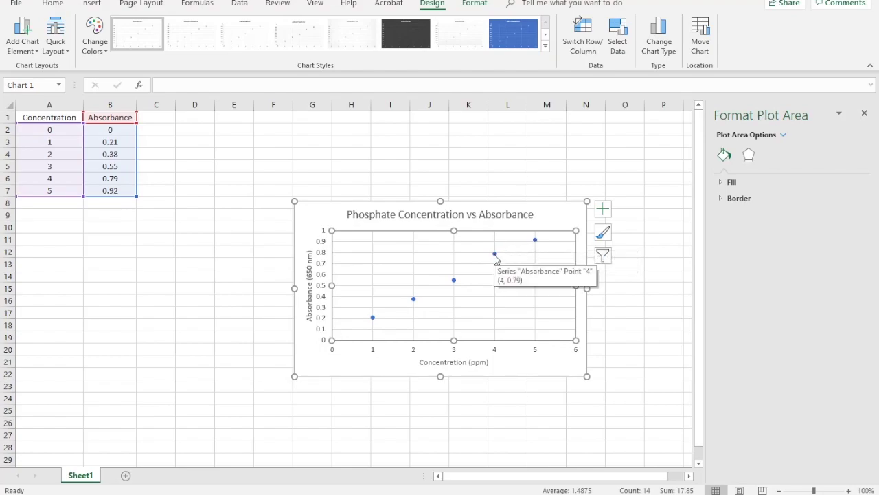
right_click(495, 254)
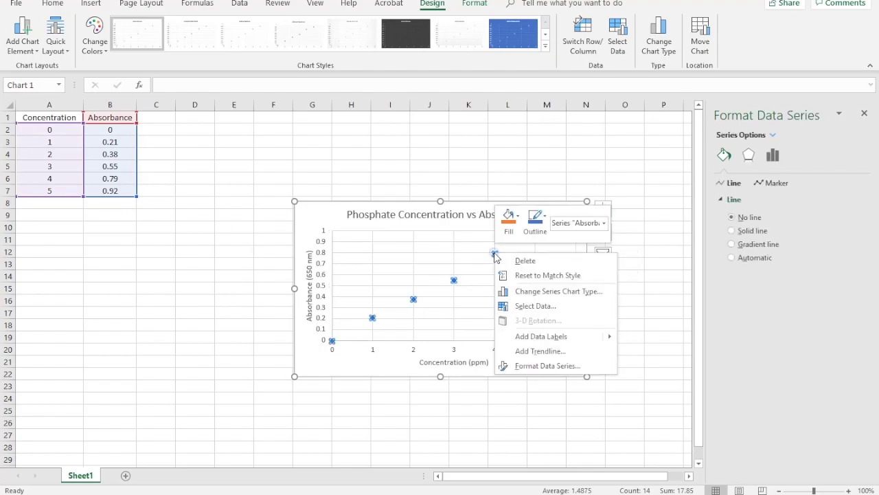
left_click(541, 351)
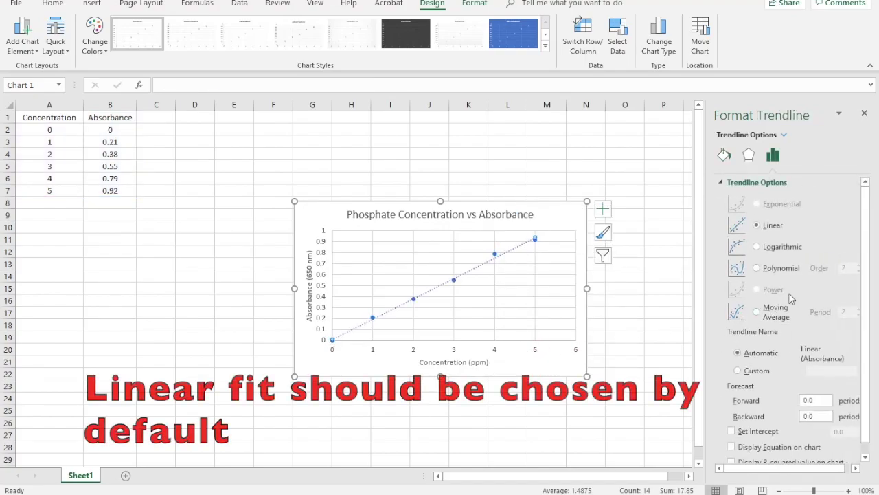
Step: Display the trendline's equation and R-squared value on the chart and move their label to the empty area above the line, near concentration 2
scroll(789, 297, "down", 1)
left_click(747, 438)
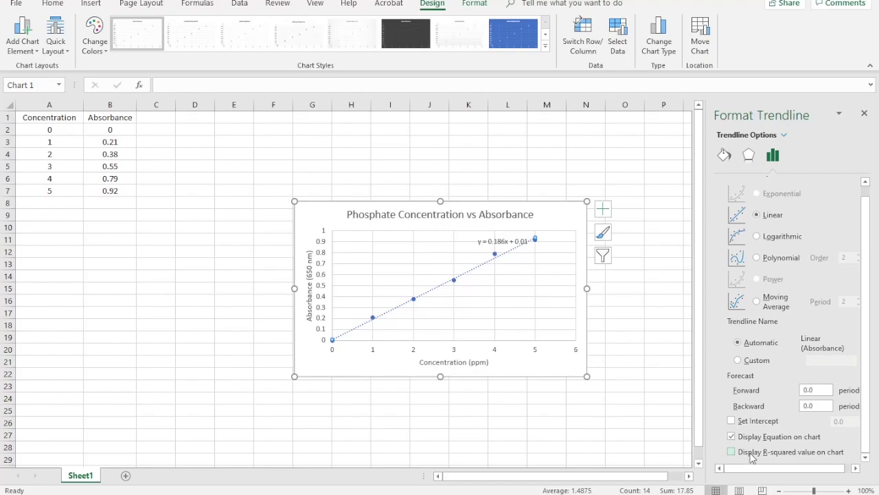
left_click(751, 453)
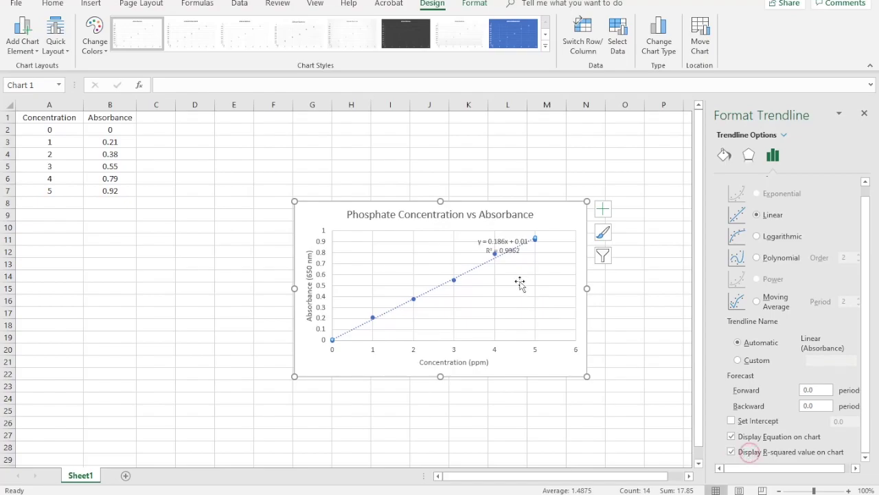
left_click_drag(506, 241, 417, 242)
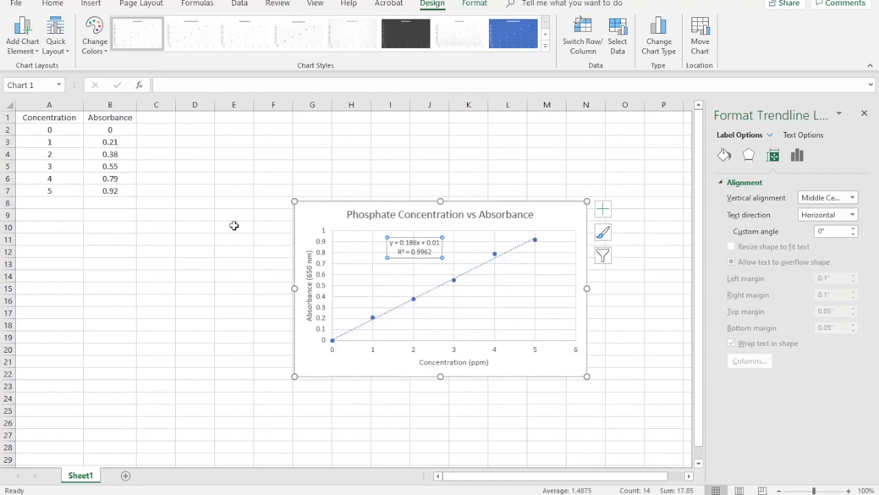
Step: Try an absorbance of 0.23 in cell B6 to test its effect on the trendline fit, and undo the change
left_click(104, 180)
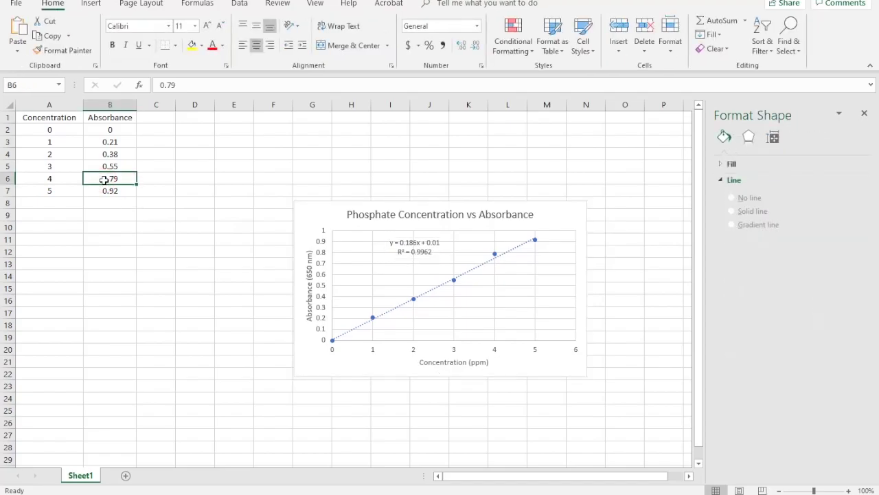
type("0.23")
key("Return")
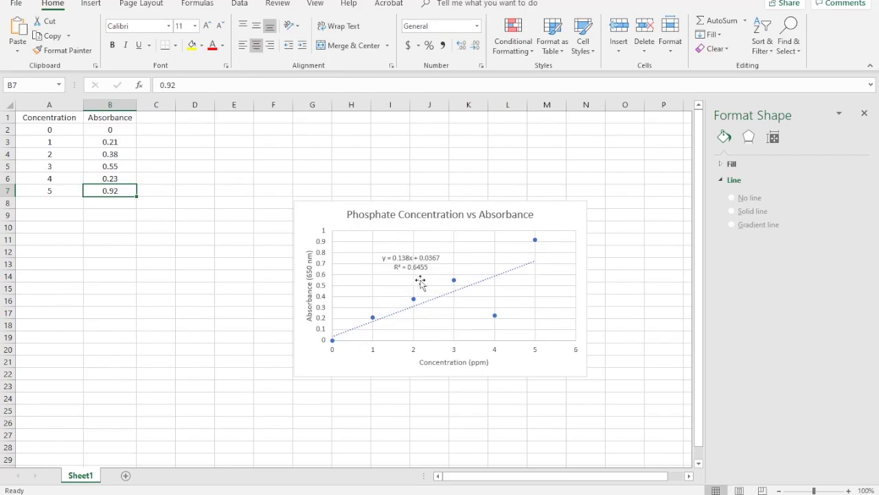
key("ctrl+z")
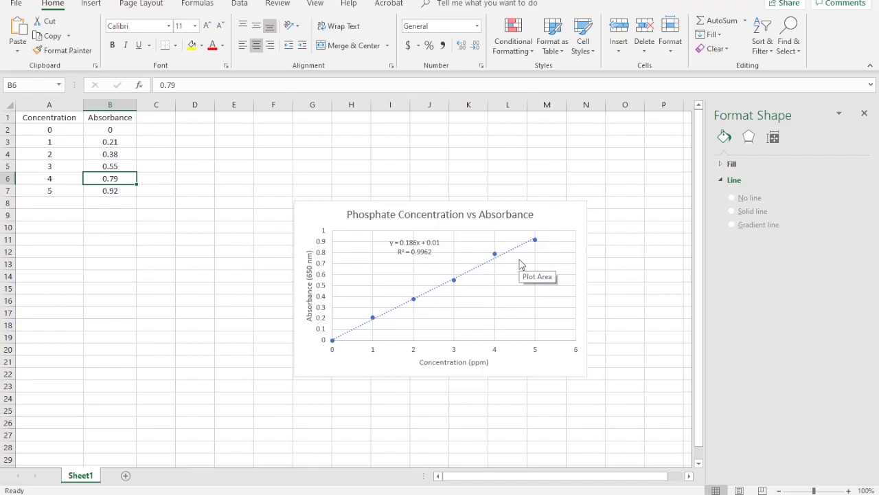
Step: Move the chart directly beneath the data table so that it starts at column A, row 9
left_click_drag(557, 214, 280, 218)
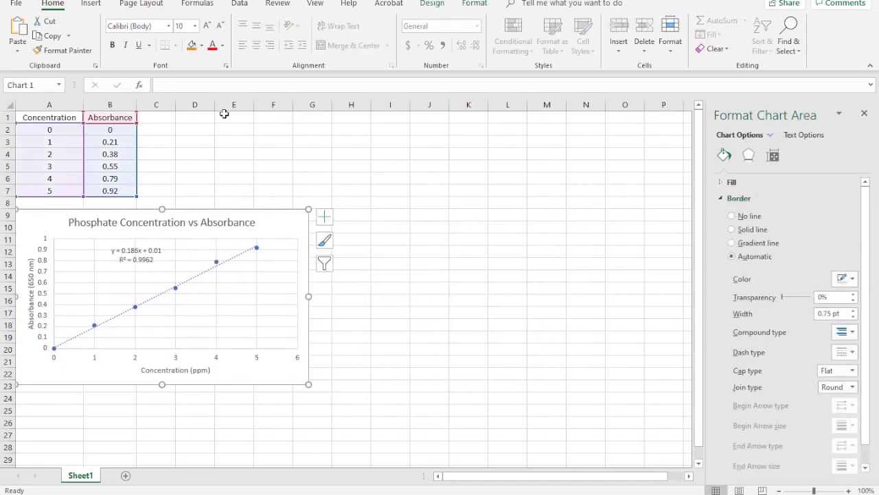